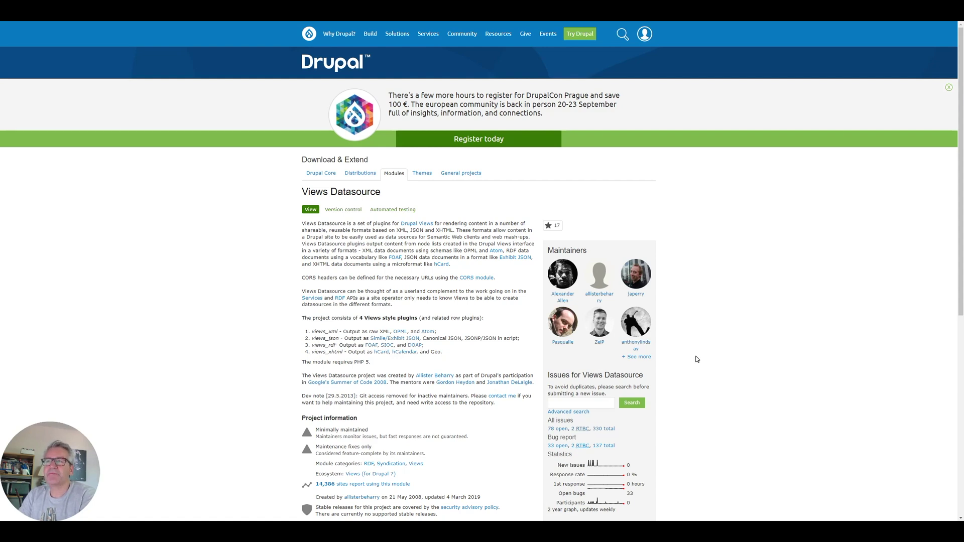
# Download the views_datasource 7.x-1.0-alpha3 zip from its Drupal.org release page.
pyautogui.moveTo(459, 37)
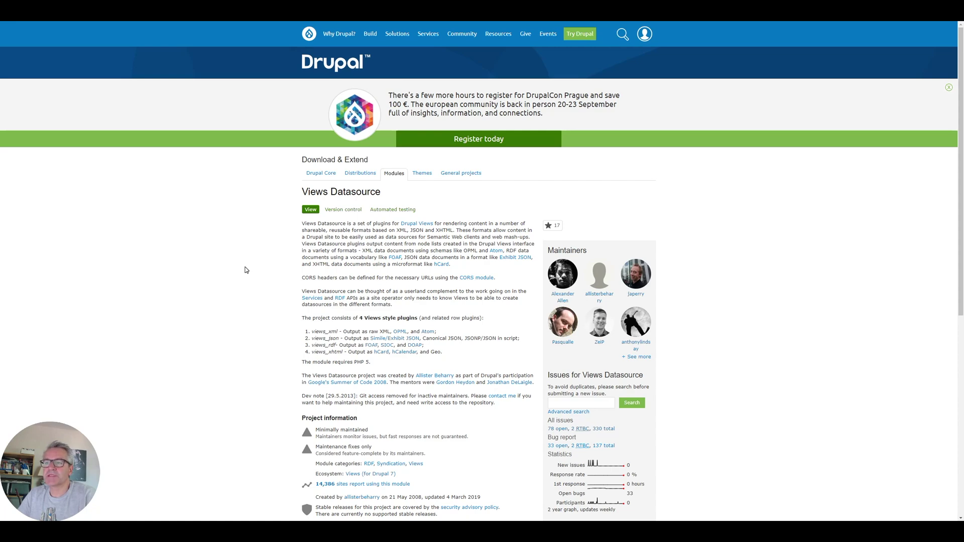
pyautogui.scroll(-3, 226, 255)
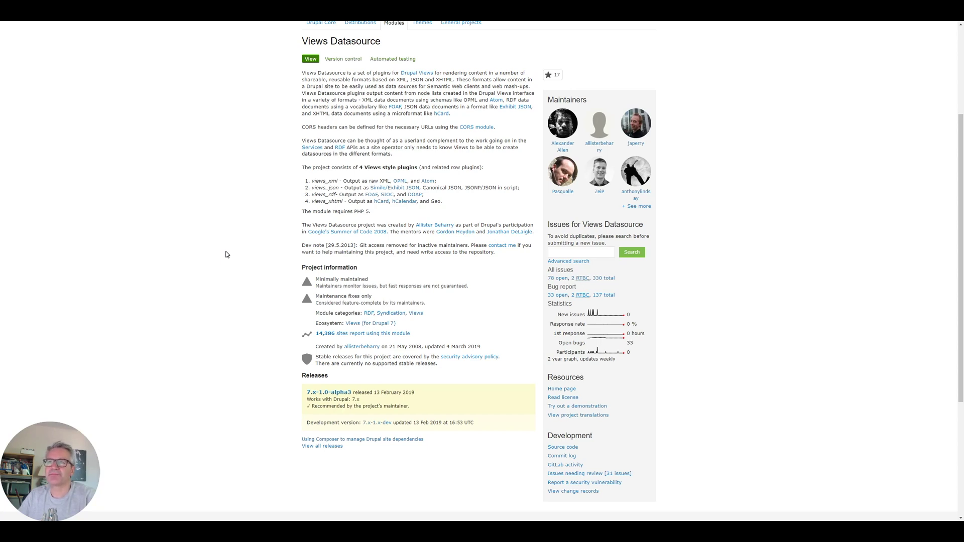
pyautogui.click(338, 397)
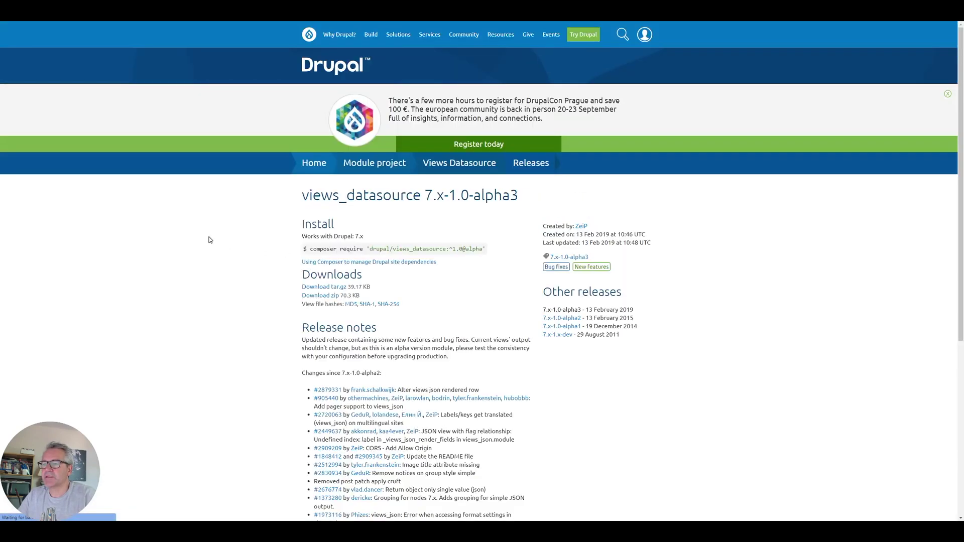
pyautogui.click(309, 296)
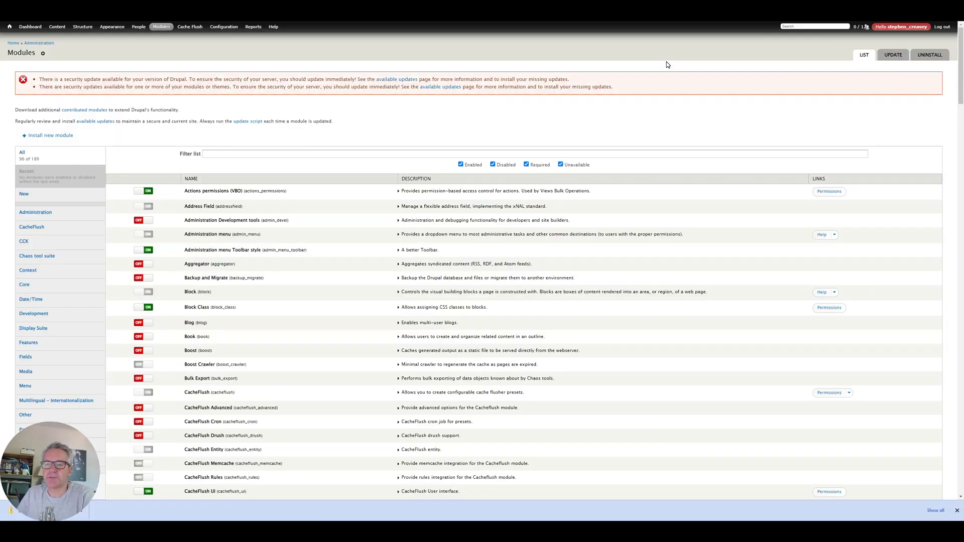
# Filter the module list by 'json' and switch Views JSON (views_json) on.
pyautogui.click(220, 155)
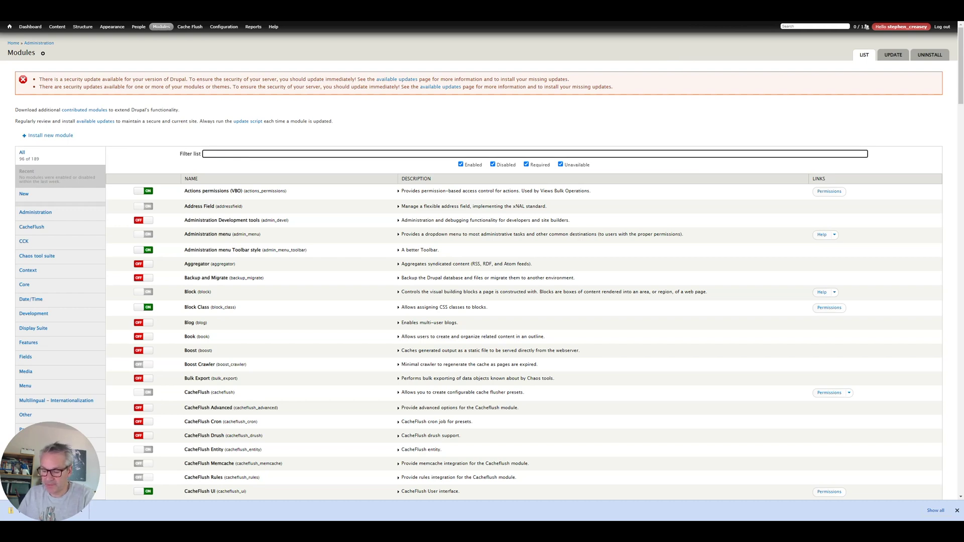
pyautogui.write('json')
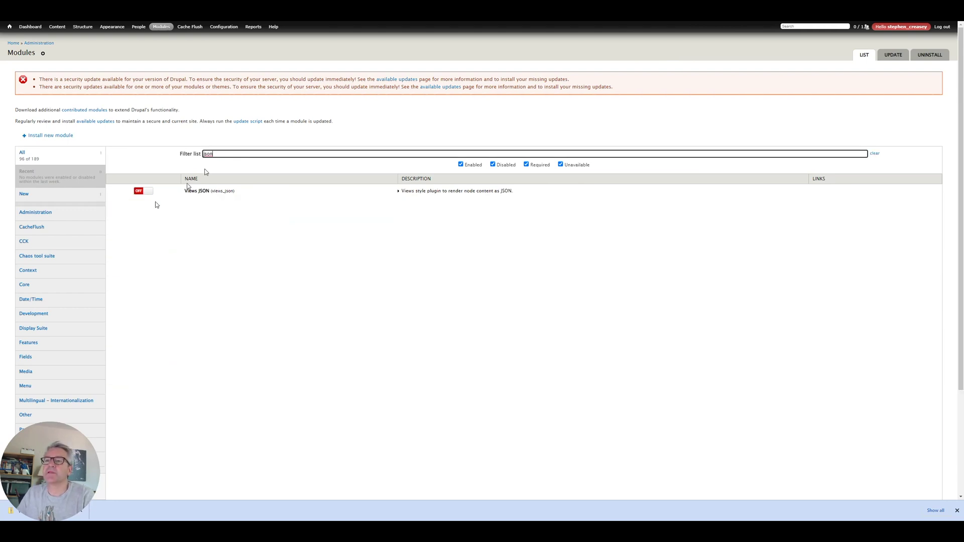
pyautogui.click(149, 195)
pyautogui.scroll(-3, 556, 144)
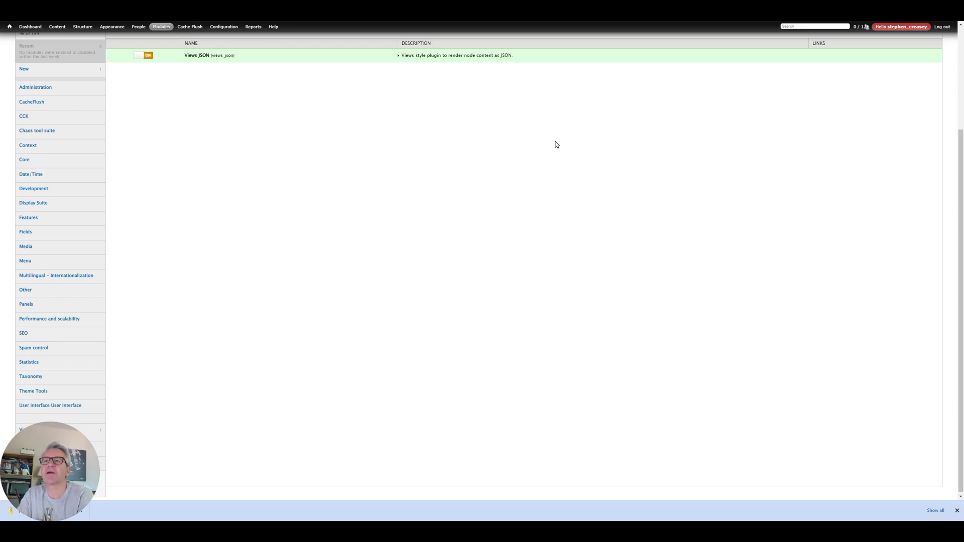
pyautogui.scroll(5, 556, 144)
# Open the JSON Images view for editing from Structure > Views.
pyautogui.moveTo(82, 27)
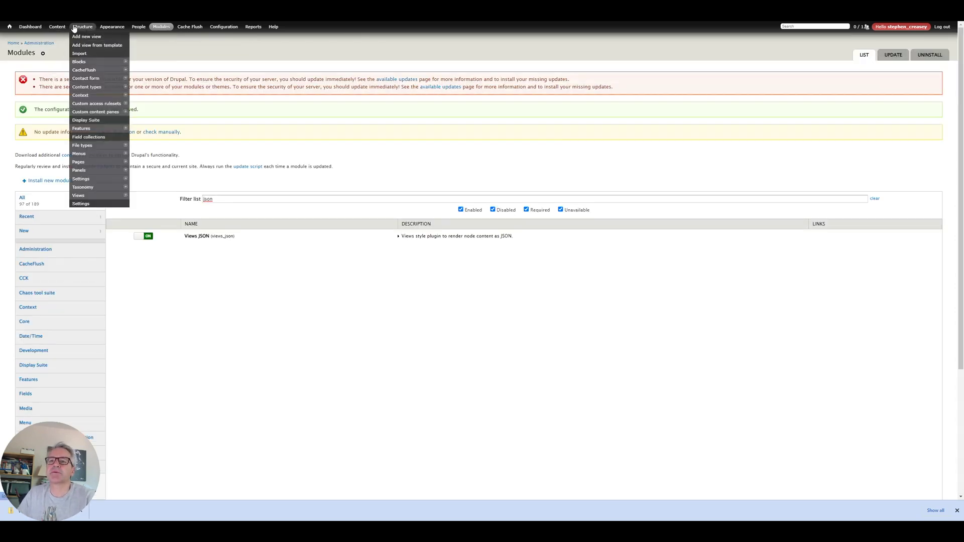
pyautogui.moveTo(86, 179)
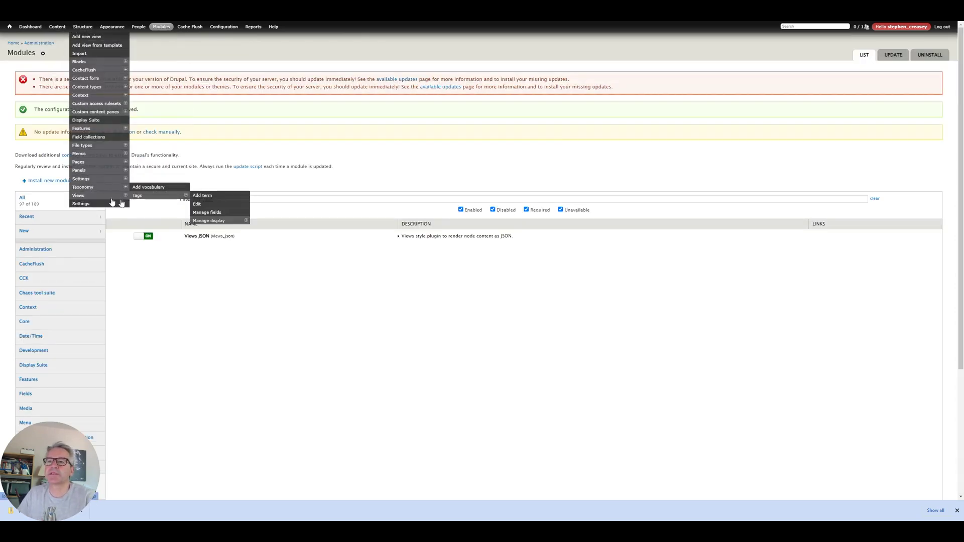
pyautogui.moveTo(111, 196)
pyautogui.click(157, 203)
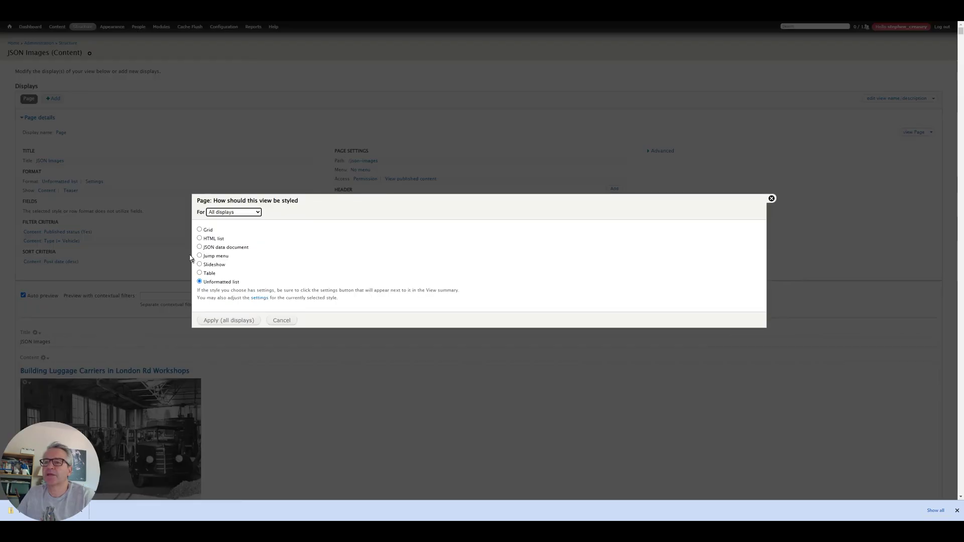
# Set the page display format to JSON data document and apply its style options.
pyautogui.click(199, 247)
pyautogui.click(234, 321)
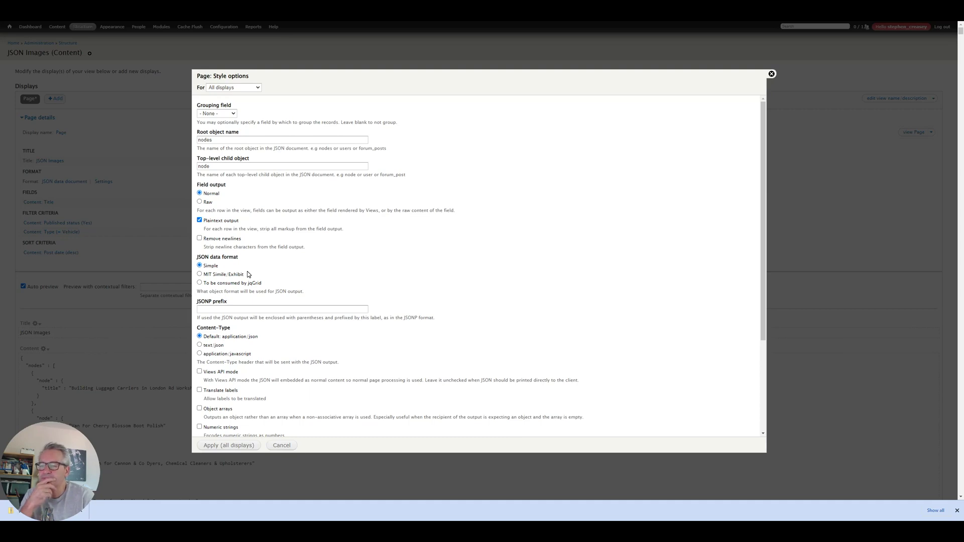
pyautogui.scroll(-2, 251, 290)
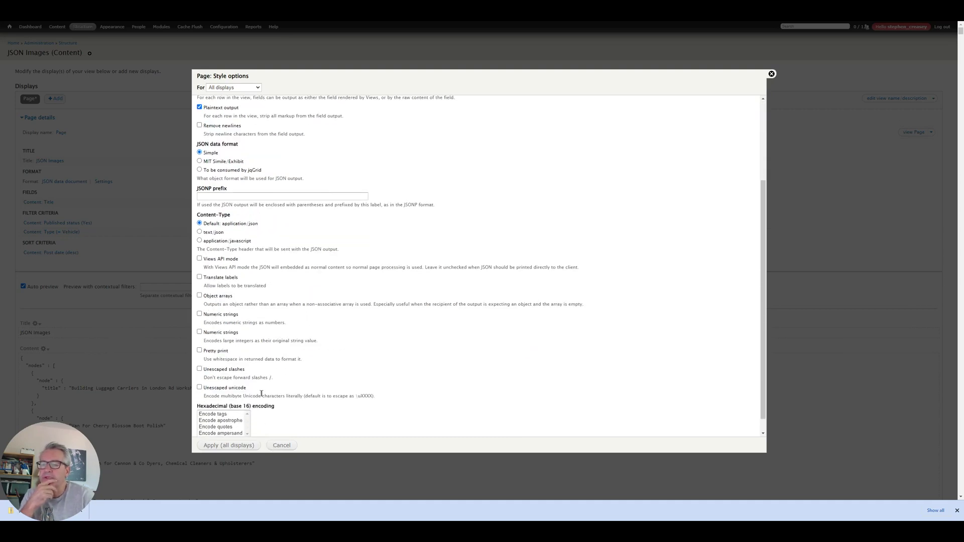
pyautogui.scroll(-1, 233, 430)
pyautogui.click(225, 446)
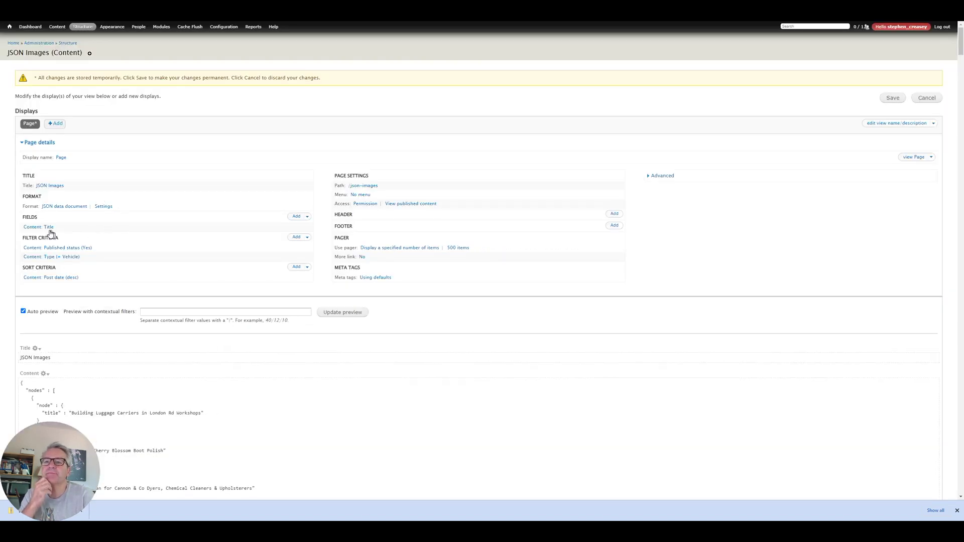
pyautogui.scroll(-3, 87, 233)
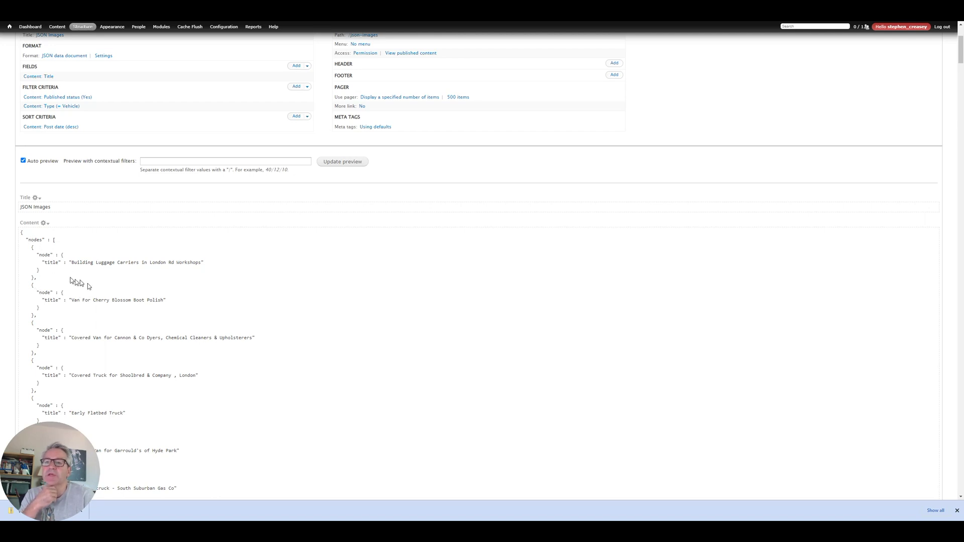
pyautogui.moveTo(72, 262); pyautogui.dragTo(199, 263)
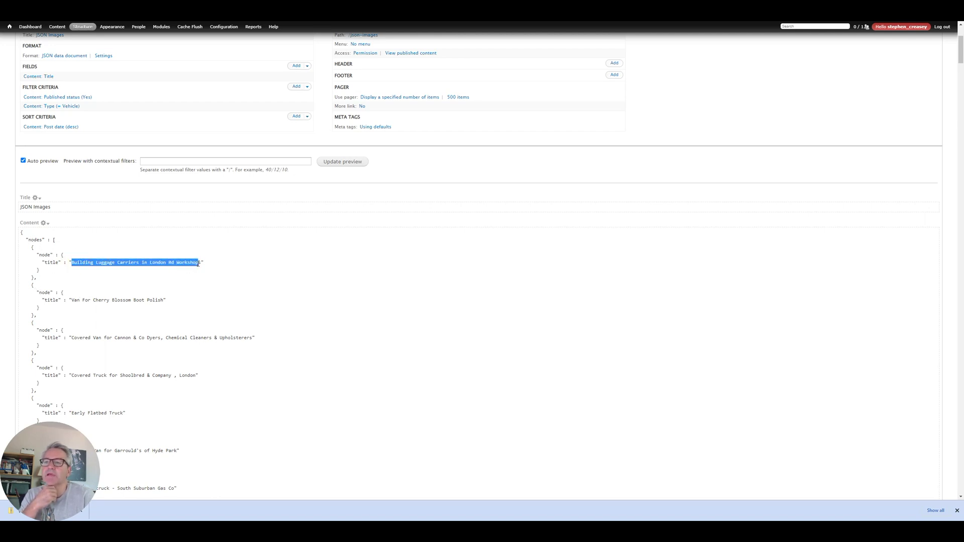
pyautogui.click(192, 269)
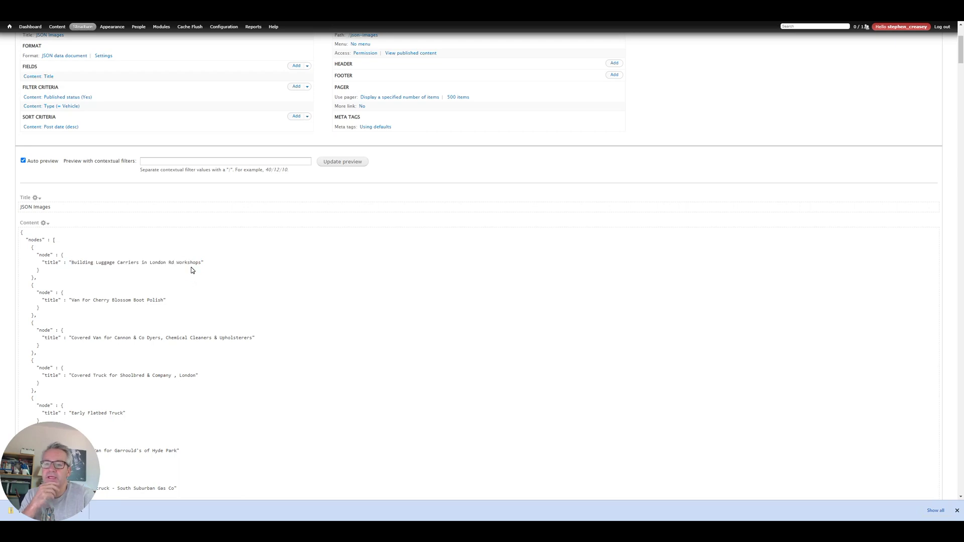
pyautogui.scroll(3, 201, 267)
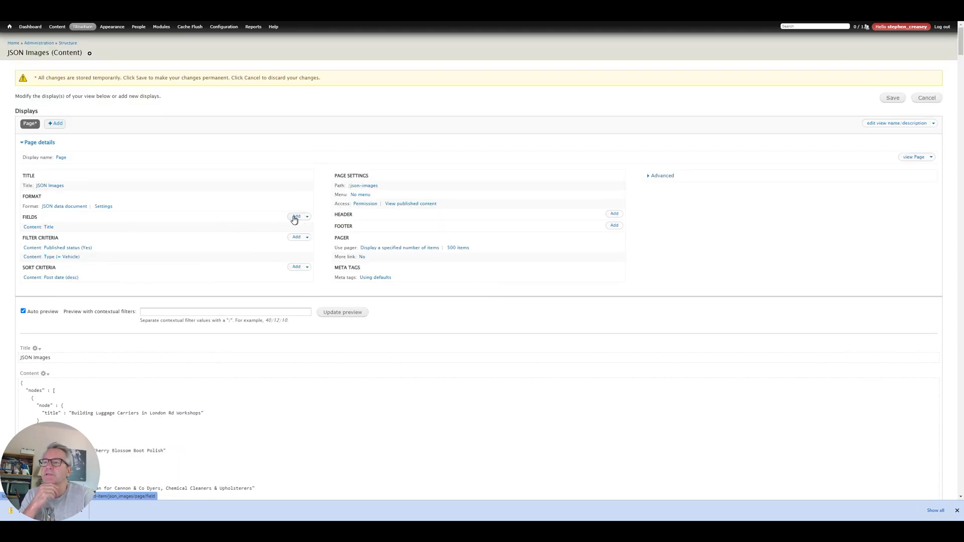
pyautogui.click(296, 217)
# Search fields for 'image' and select the Main image and Other images fid relationships.
pyautogui.click(218, 112)
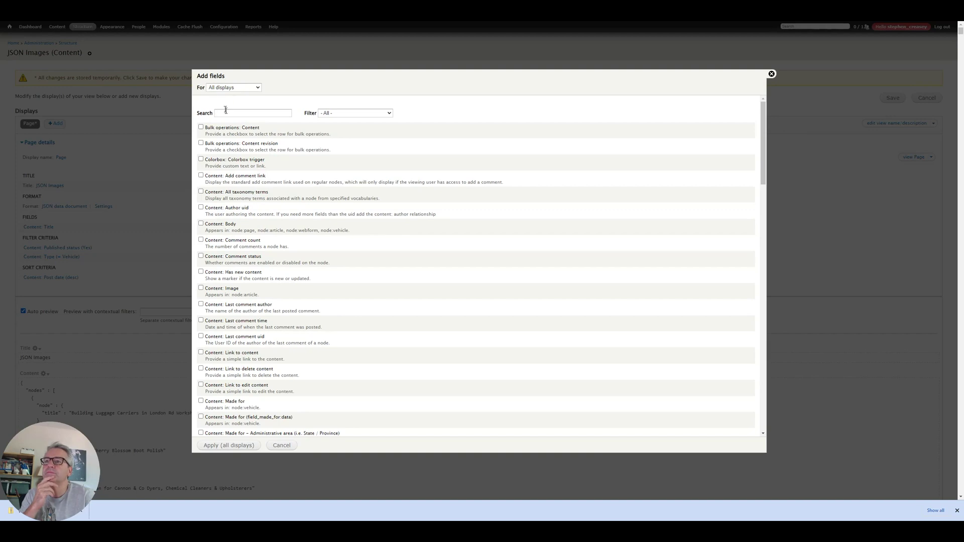
pyautogui.write('image')
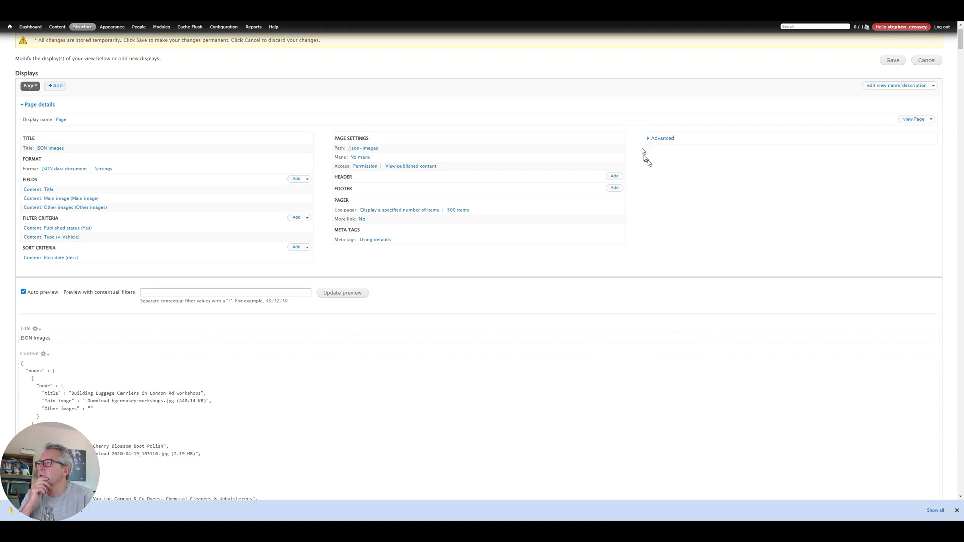
pyautogui.click(654, 138)
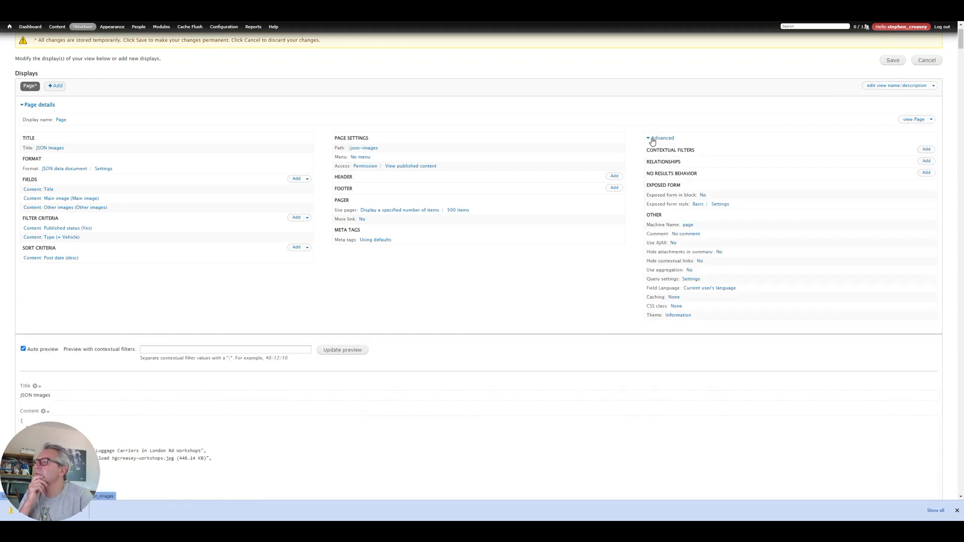
pyautogui.click(927, 160)
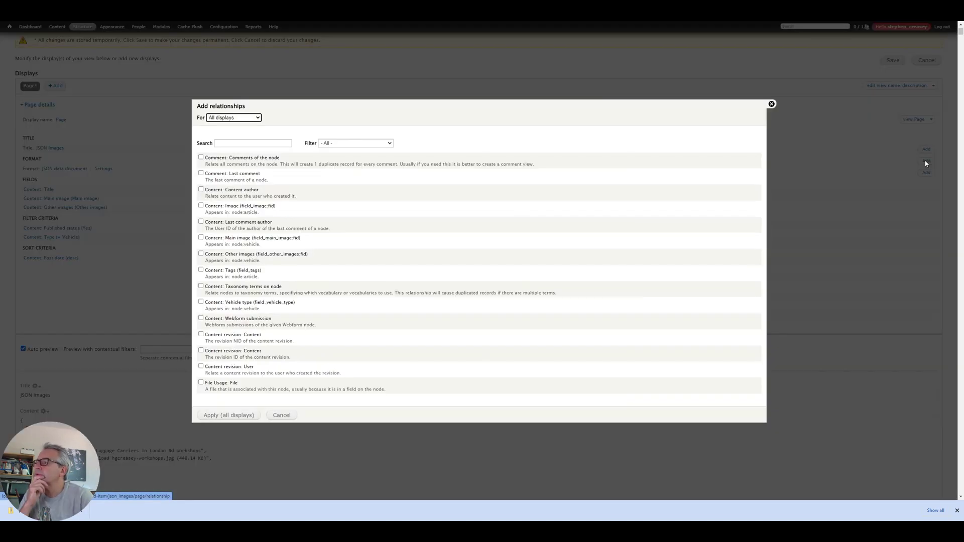
pyautogui.click(238, 143)
pyautogui.write('image')
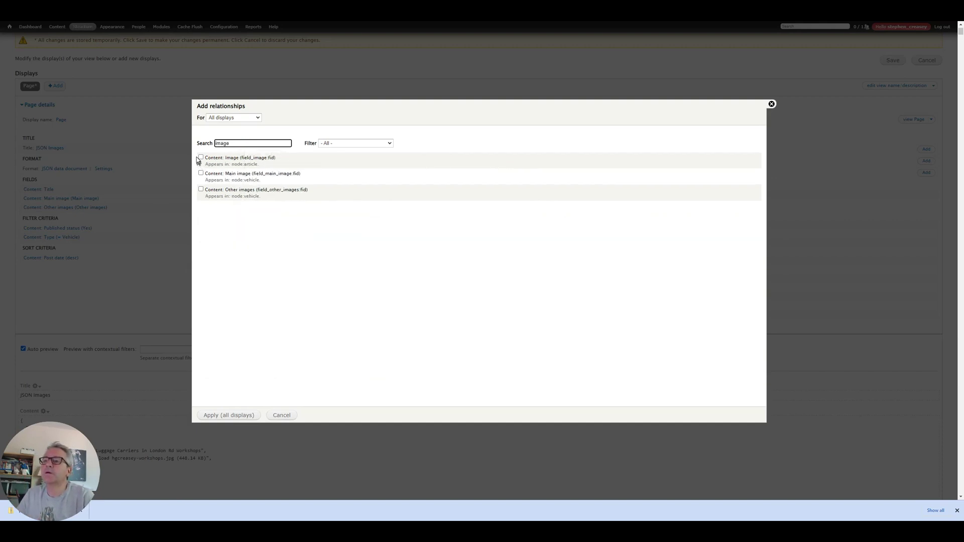
pyautogui.click(201, 174)
pyautogui.click(201, 190)
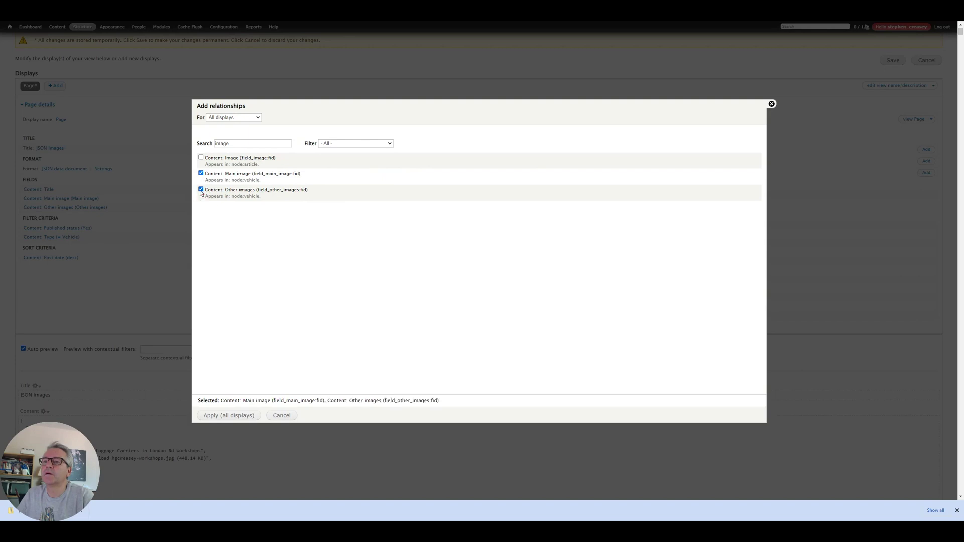
pyautogui.click(200, 190)
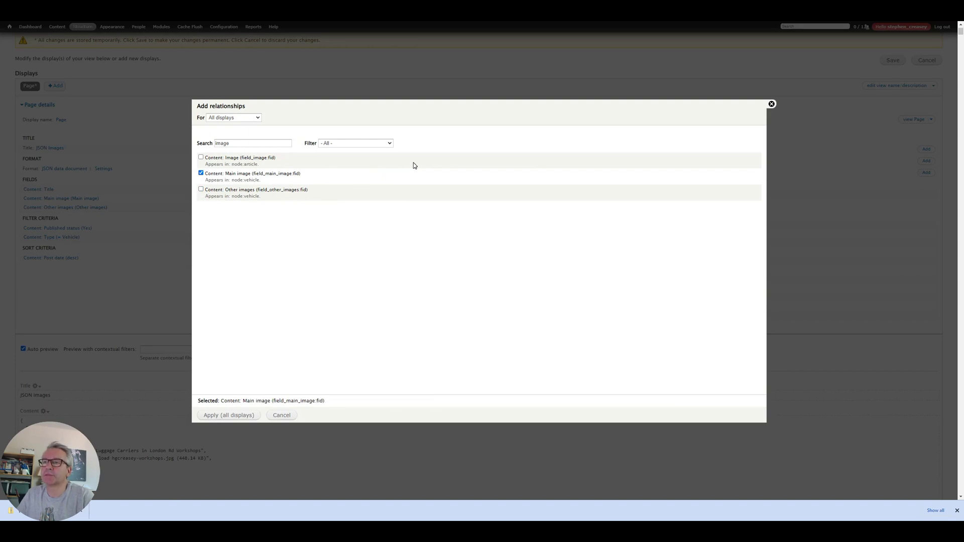
pyautogui.click(201, 189)
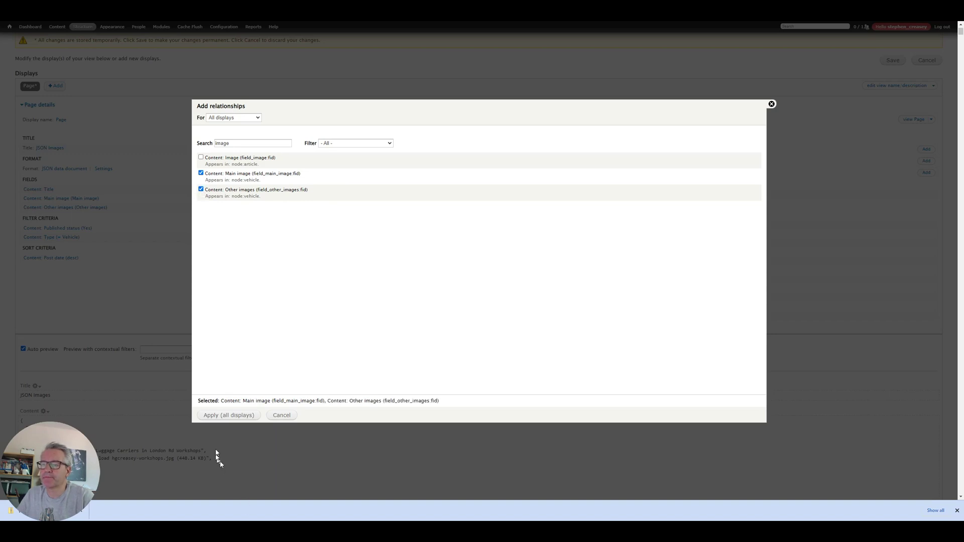
# Add both image relationships, making Main image required, and apply each one.
pyautogui.click(226, 416)
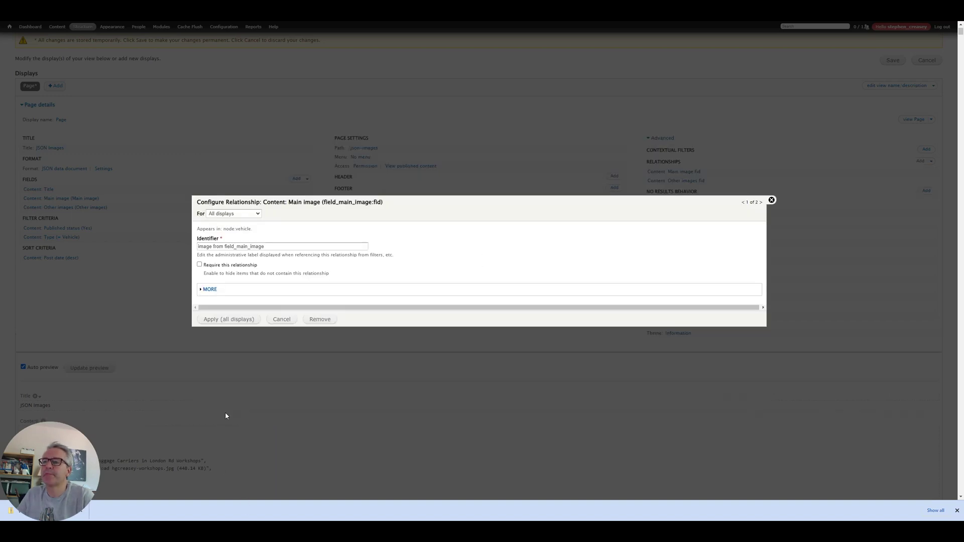
pyautogui.click(213, 268)
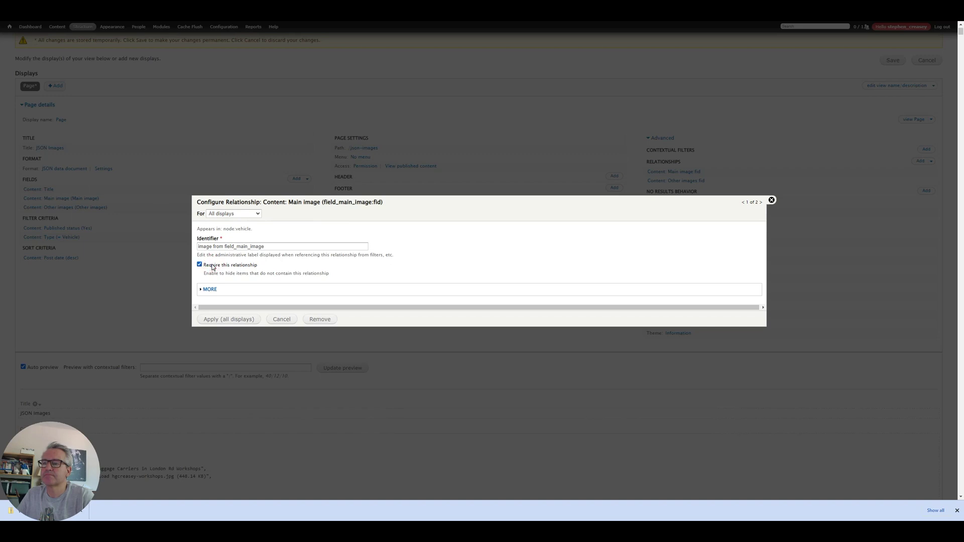
pyautogui.click(230, 319)
pyautogui.click(216, 320)
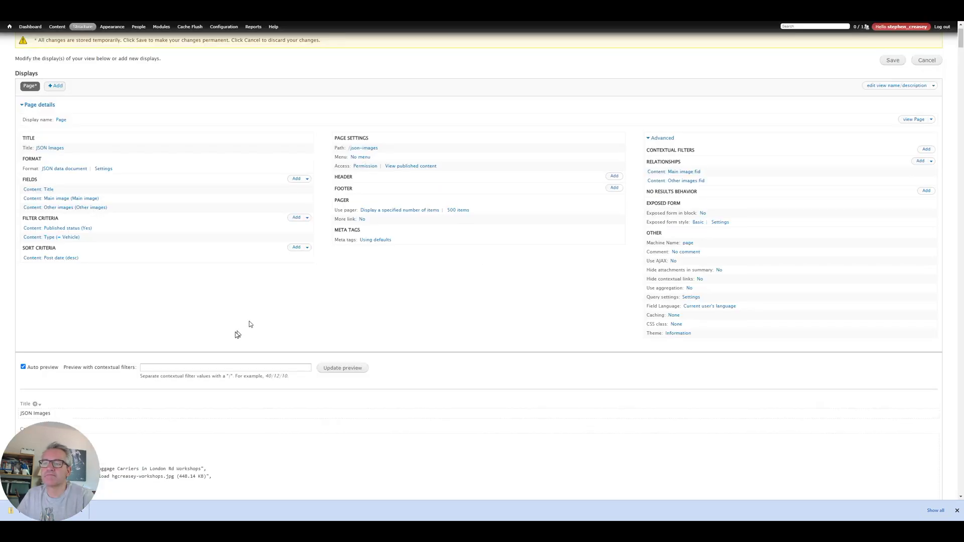
pyautogui.scroll(-5, 236, 334)
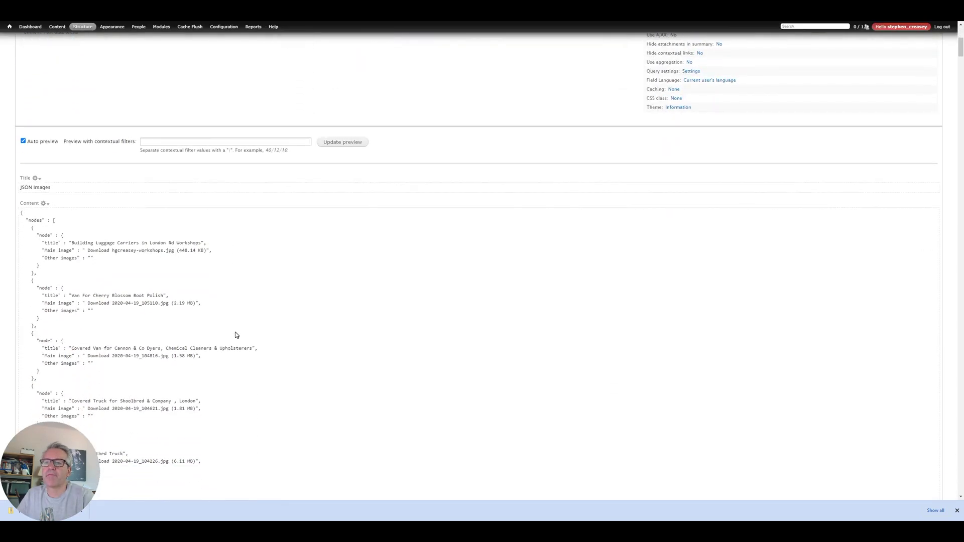
# Add the Content: Other images field with Image formatter at original size, applied to all displays.
pyautogui.scroll(6, 235, 333)
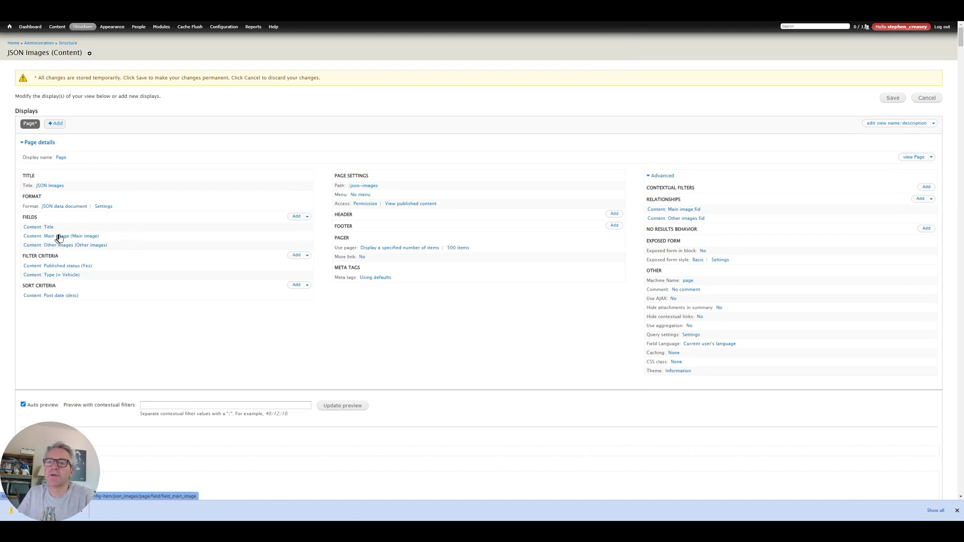
pyautogui.click(299, 217)
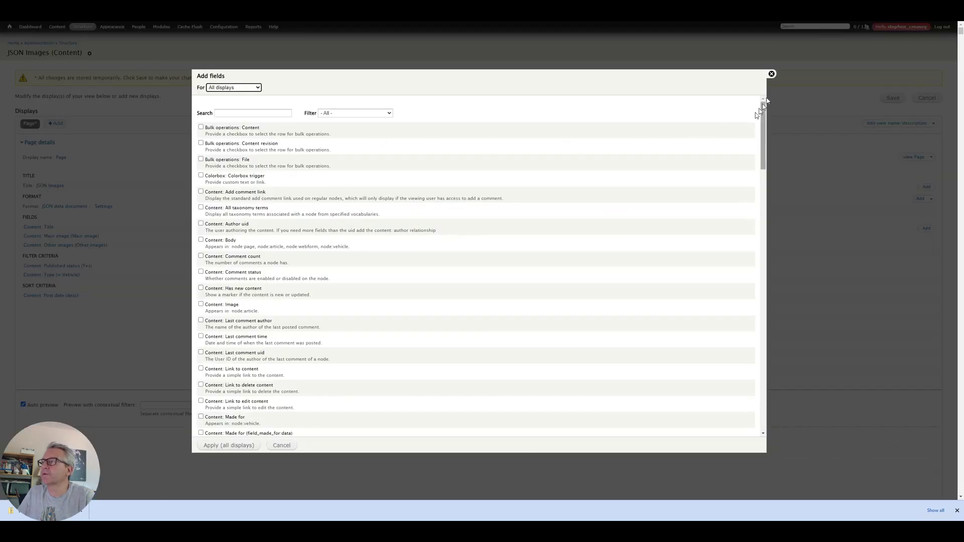
pyautogui.click(772, 74)
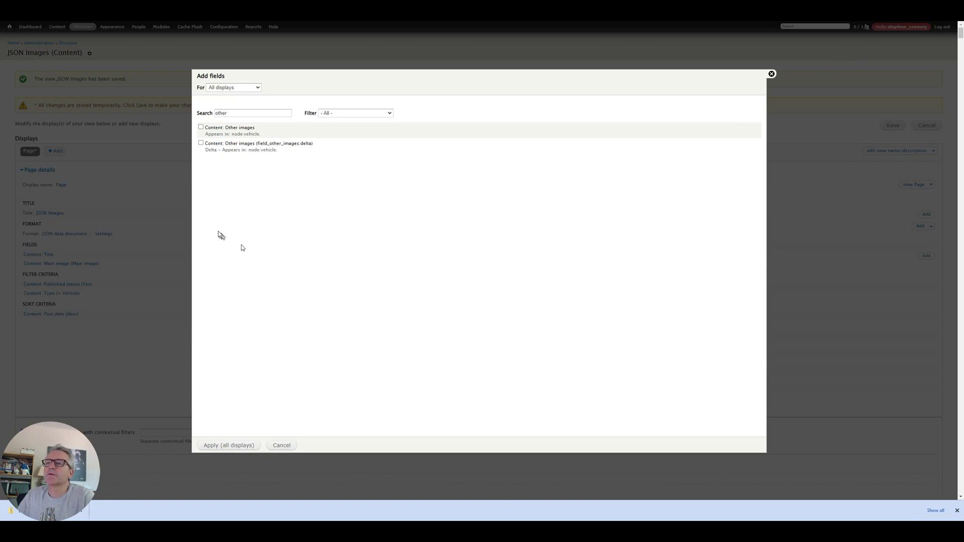
pyautogui.click(201, 128)
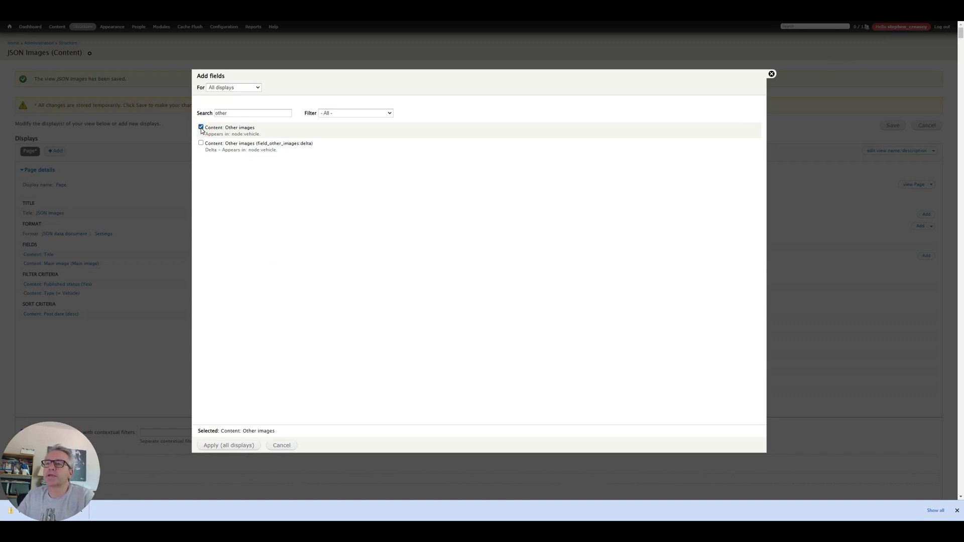
pyautogui.click(224, 449)
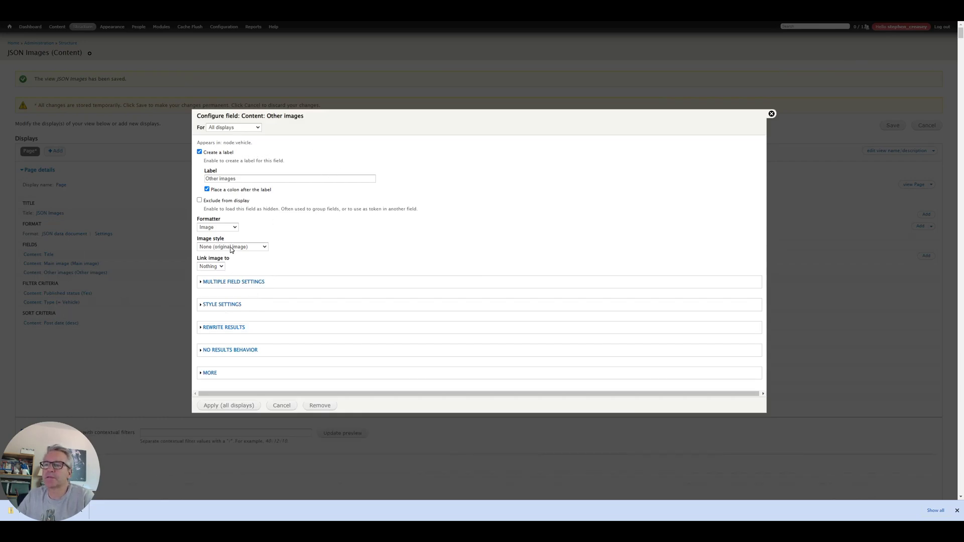
pyautogui.click(214, 227)
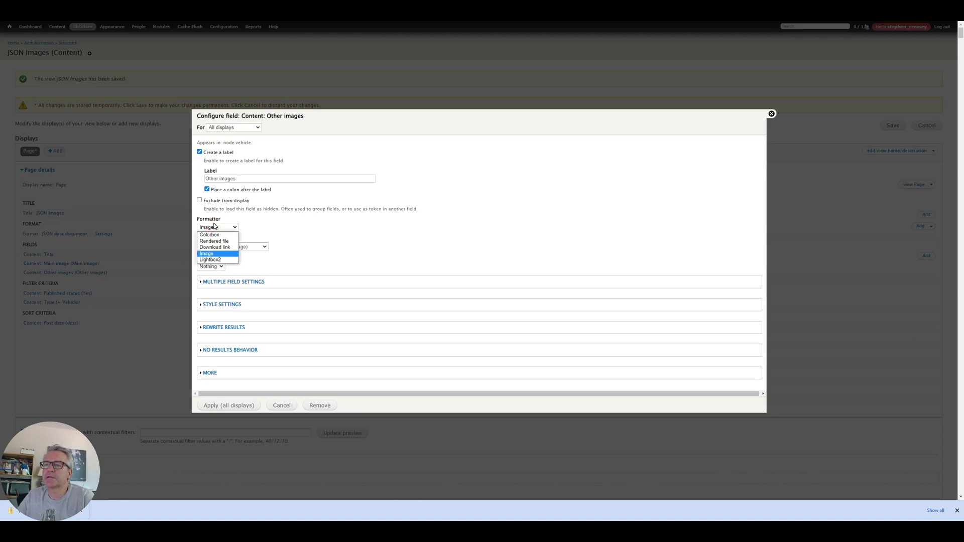
pyautogui.click(208, 254)
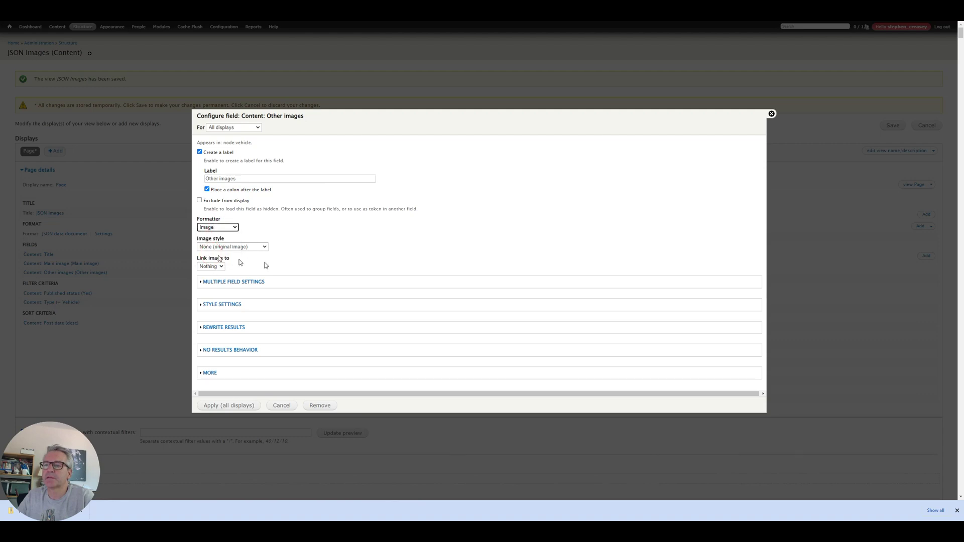
pyautogui.click(225, 283)
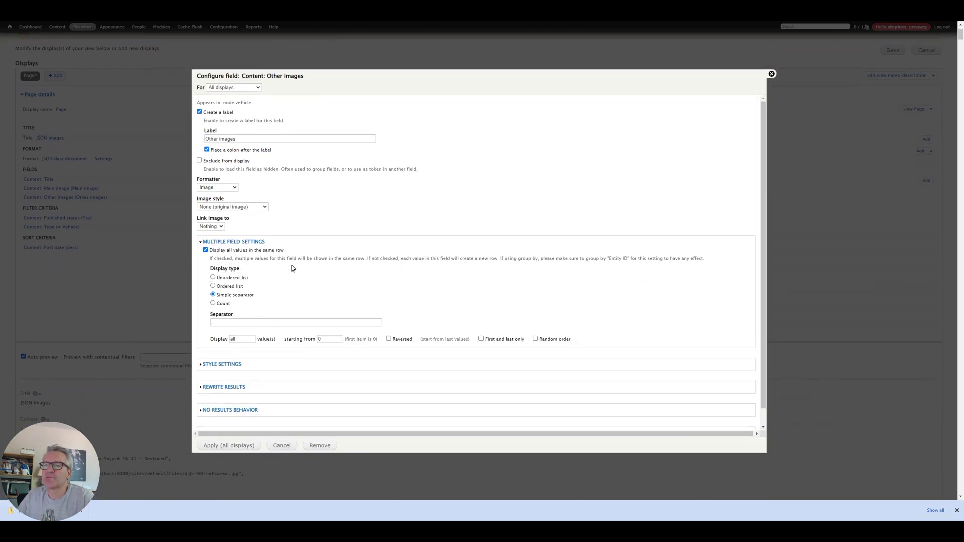
pyautogui.scroll(-1, 231, 442)
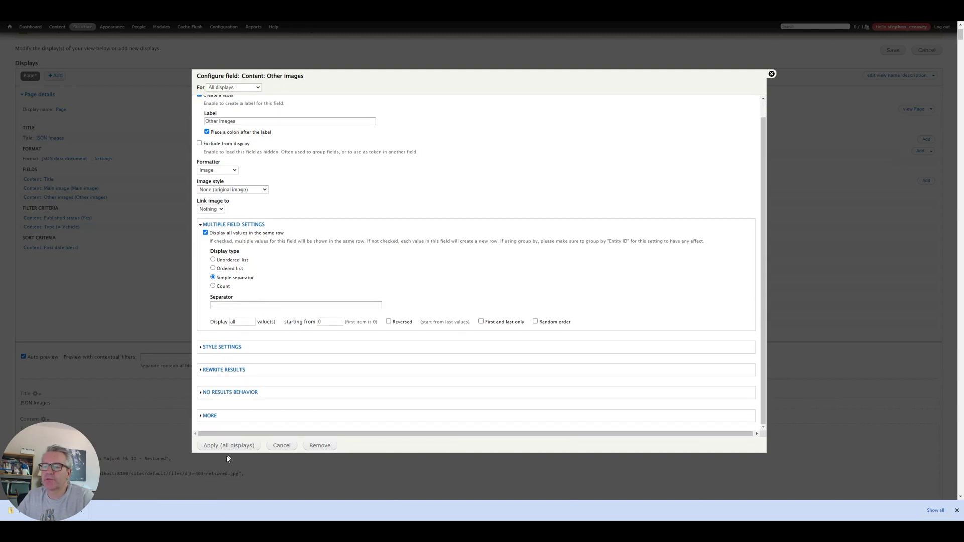
pyautogui.click(226, 446)
pyautogui.scroll(-3, 139, 297)
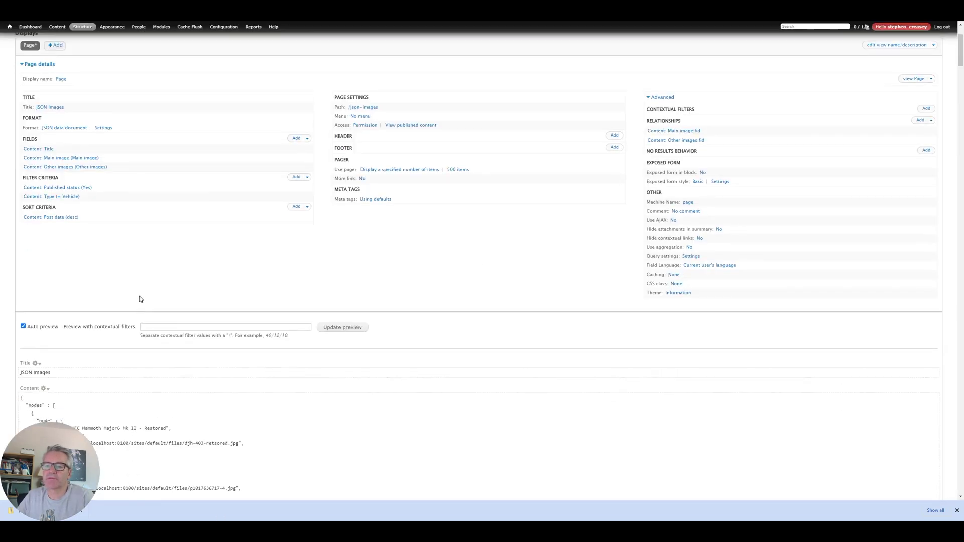
pyautogui.scroll(-1, 140, 298)
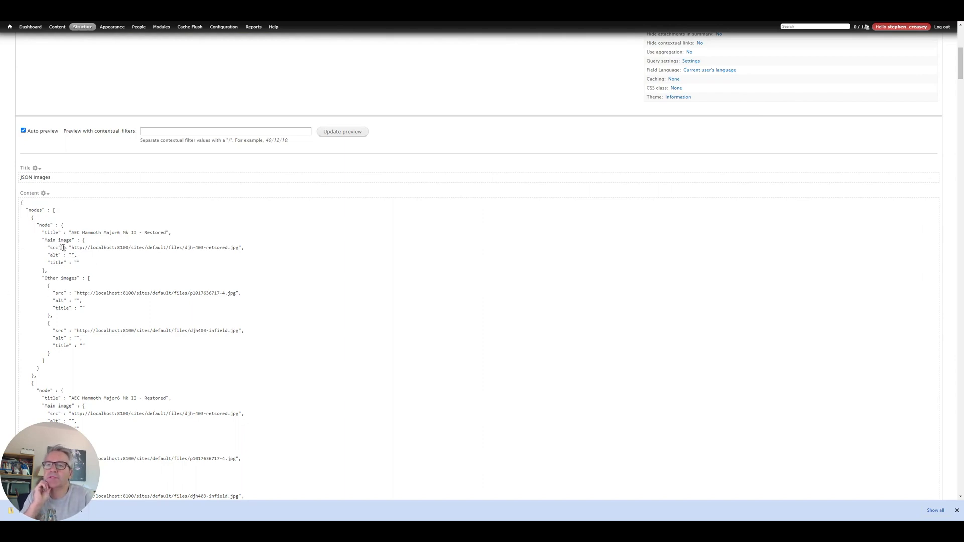
pyautogui.moveTo(46, 249); pyautogui.dragTo(265, 251)
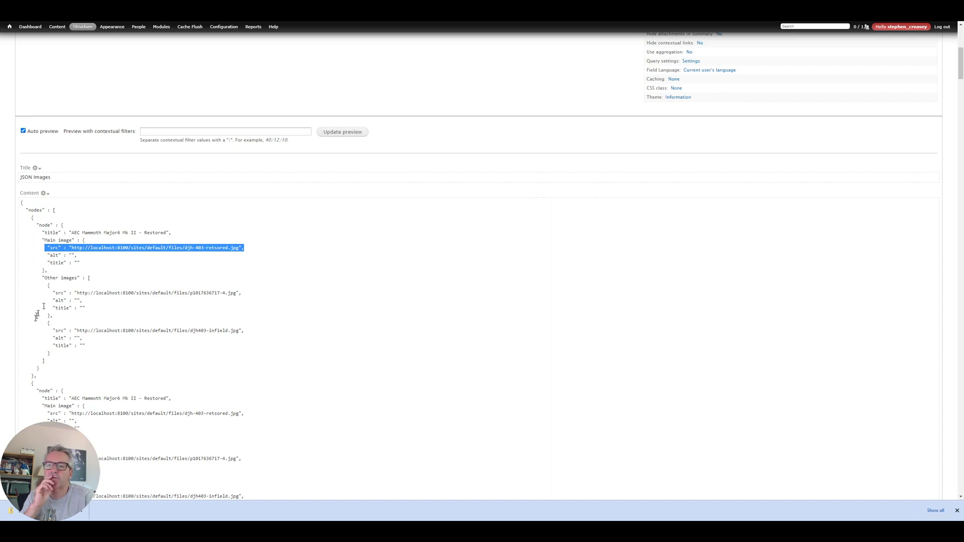
pyautogui.moveTo(53, 292); pyautogui.dragTo(259, 294)
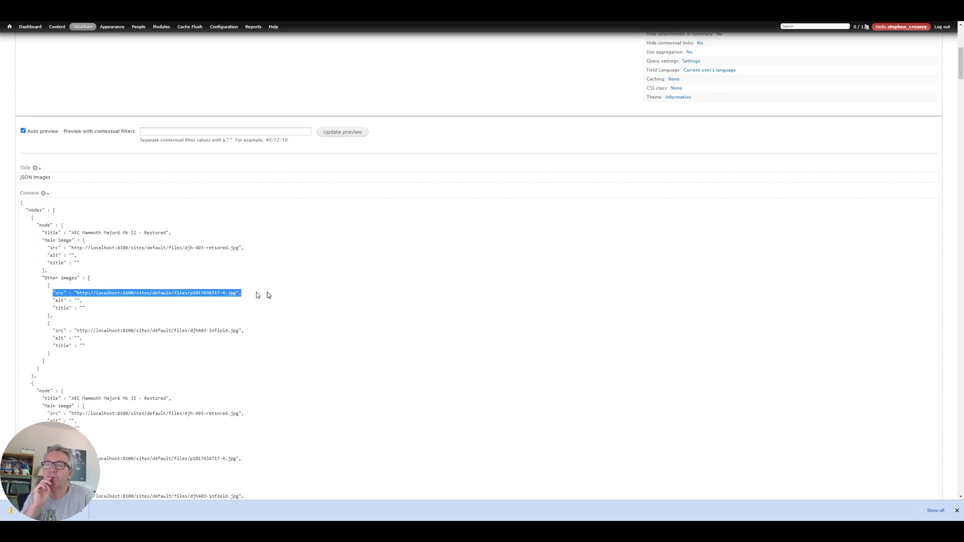
pyautogui.click(43, 295)
pyautogui.moveTo(75, 293); pyautogui.dragTo(236, 294)
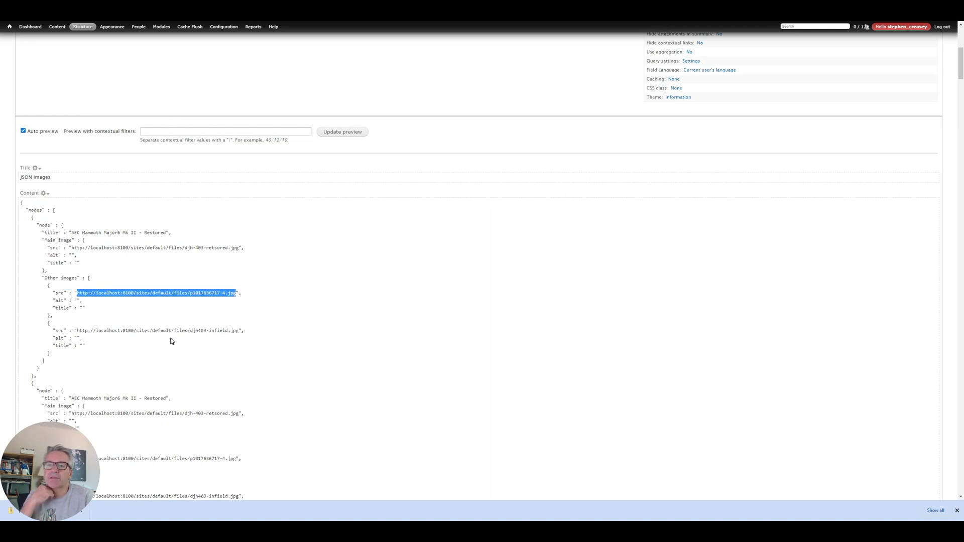
pyautogui.scroll(3, 171, 341)
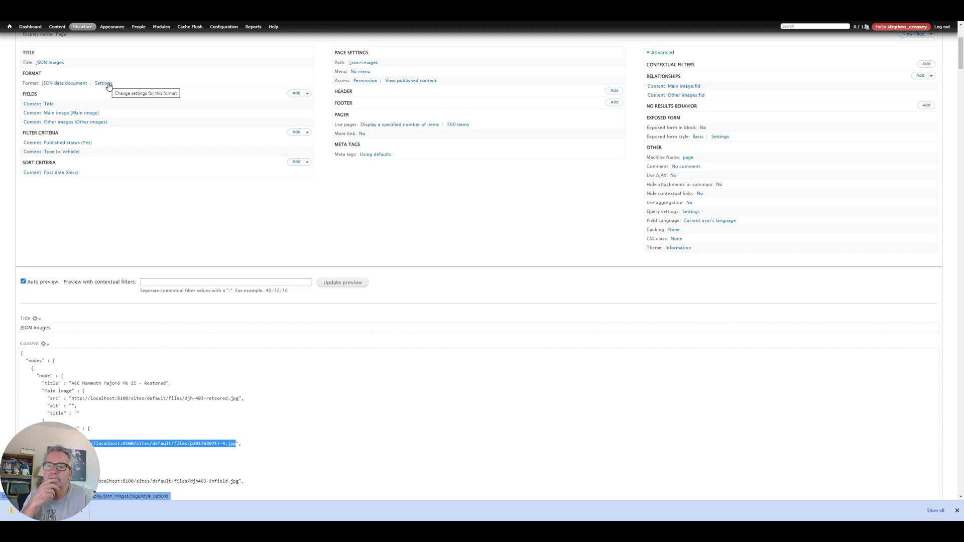
# In the JSON format settings, rename root object to 'vehicles' and top-level child to 'vehicle'.
pyautogui.click(108, 86)
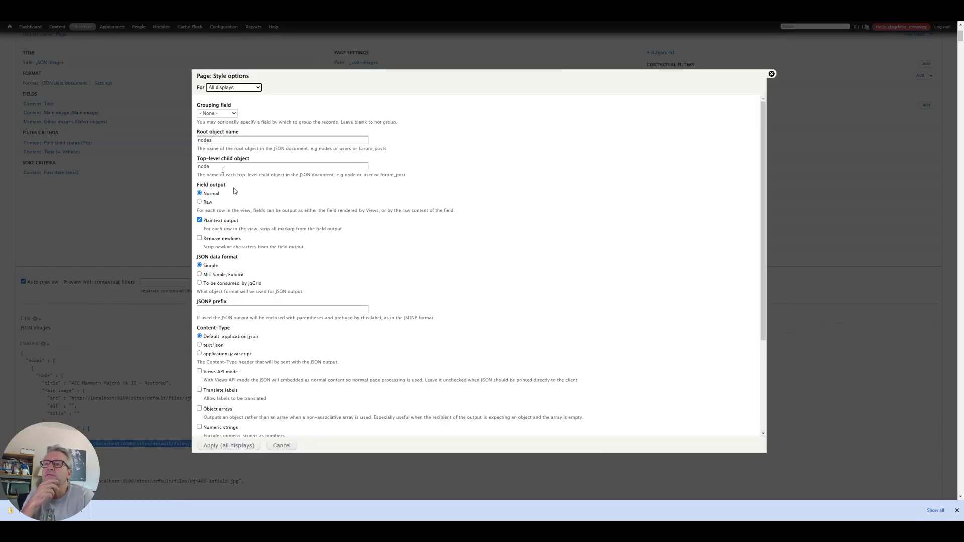
pyautogui.doubleClick(219, 142)
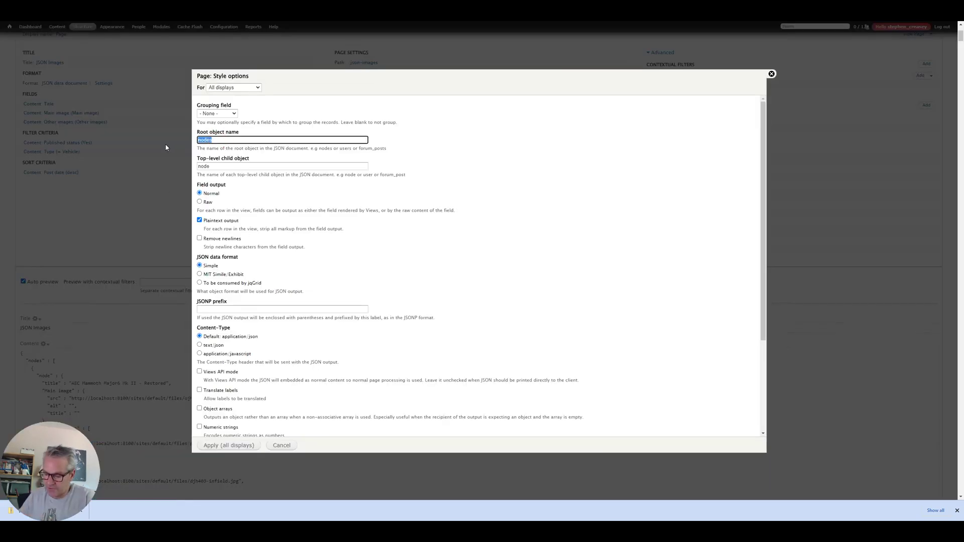
pyautogui.write('vehicles')
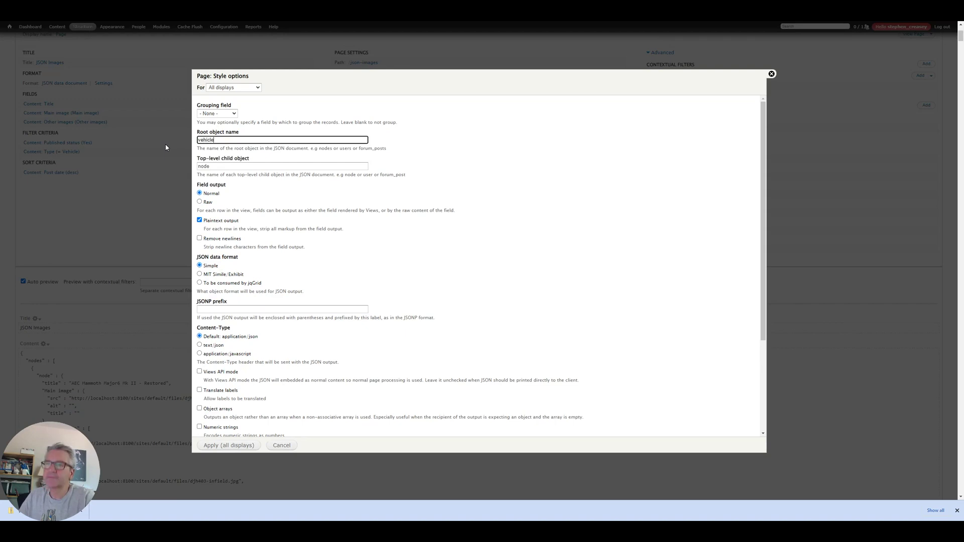
pyautogui.doubleClick(211, 166)
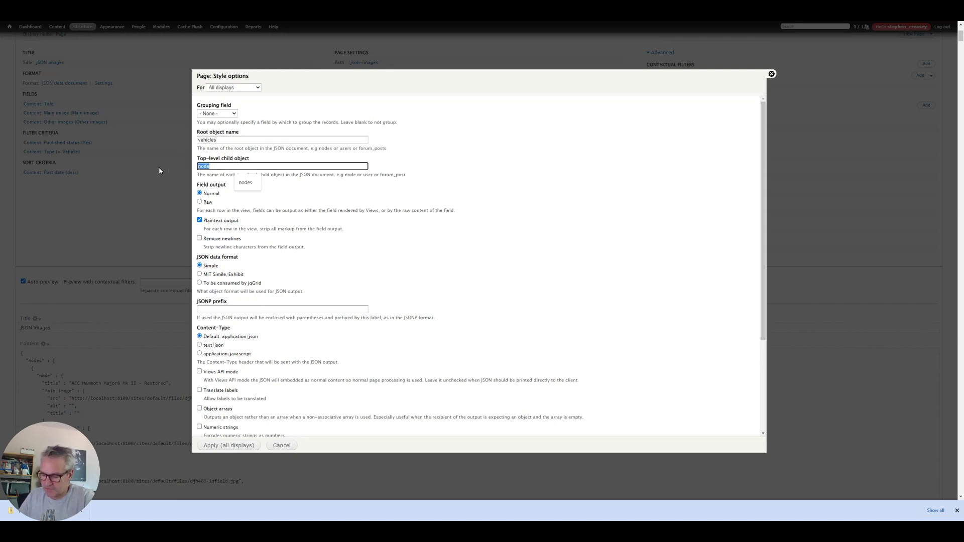
pyautogui.write('vehicle')
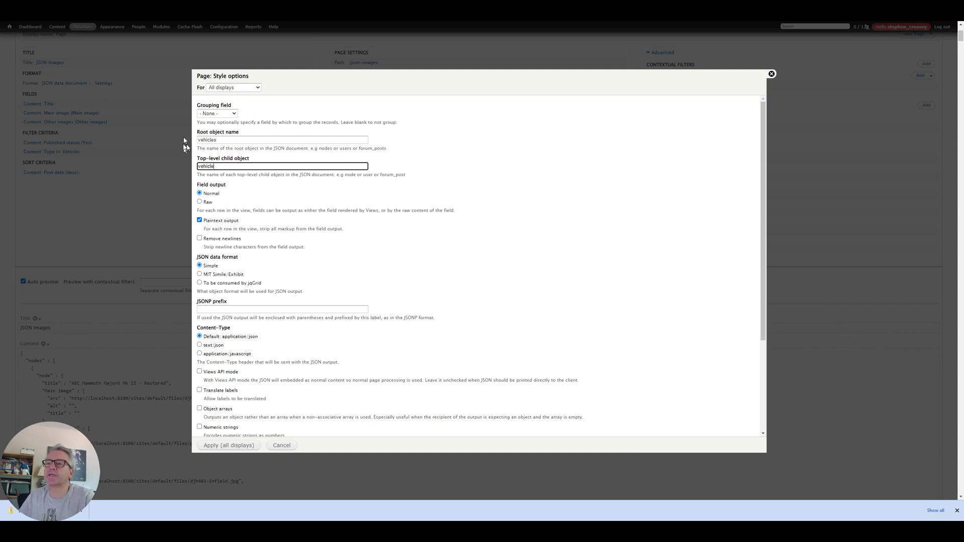
pyautogui.click(227, 448)
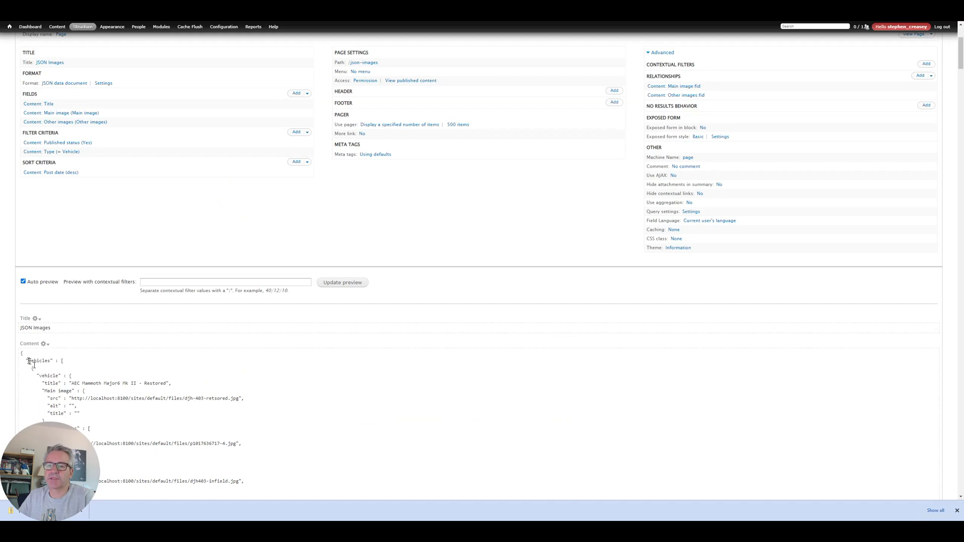
pyautogui.moveTo(27, 359); pyautogui.dragTo(56, 366)
pyautogui.moveTo(37, 376); pyautogui.dragTo(70, 376)
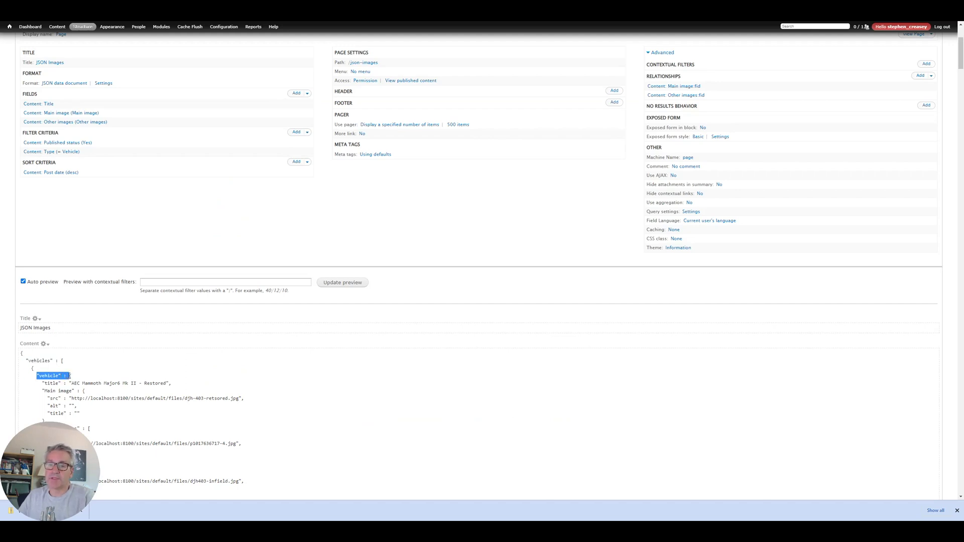
pyautogui.scroll(-3, 107, 371)
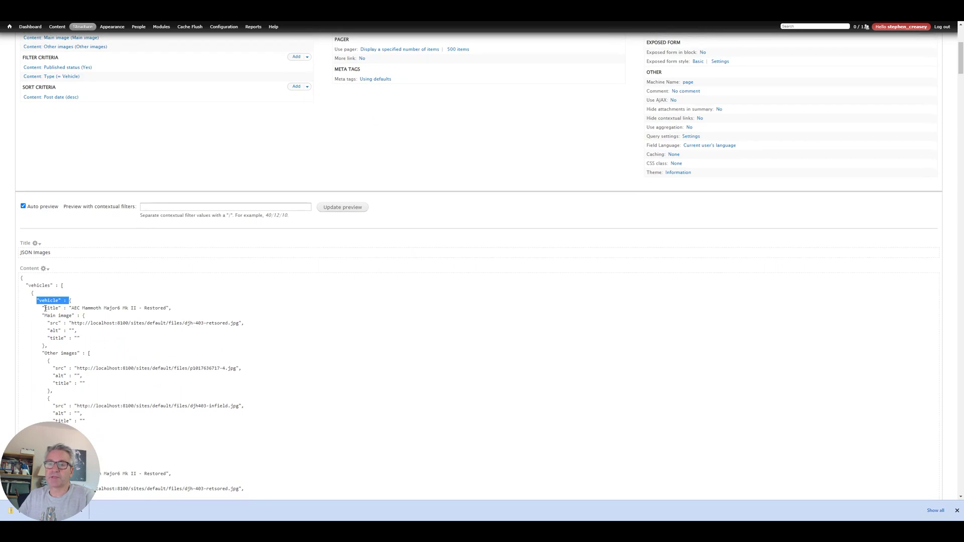
pyautogui.moveTo(43, 315); pyautogui.dragTo(102, 324)
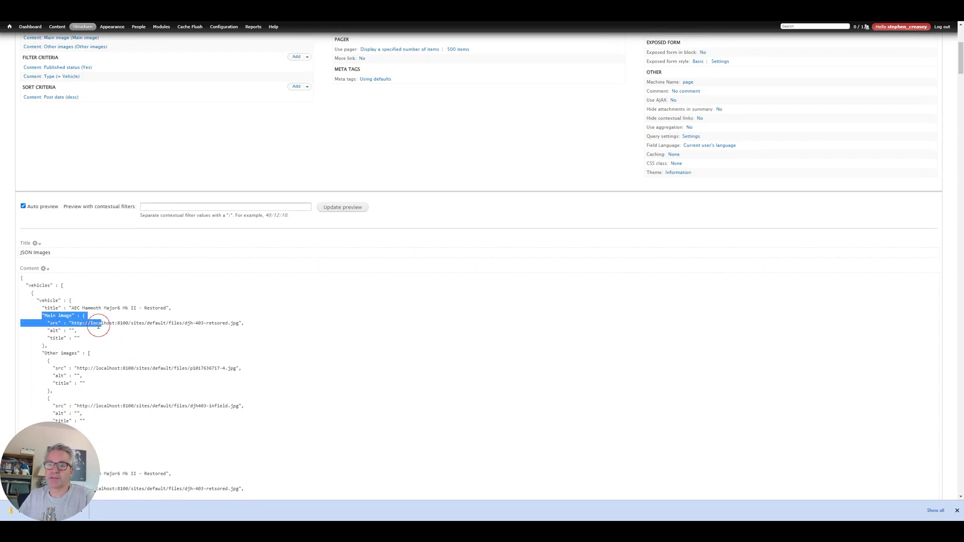
pyautogui.click(53, 368)
pyautogui.scroll(-5, 51, 367)
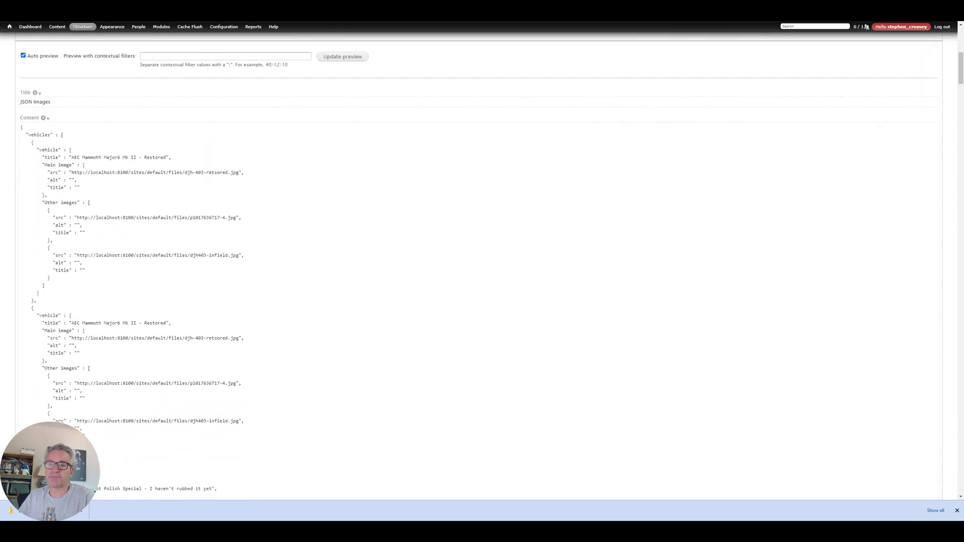
pyautogui.scroll(-12, 58, 366)
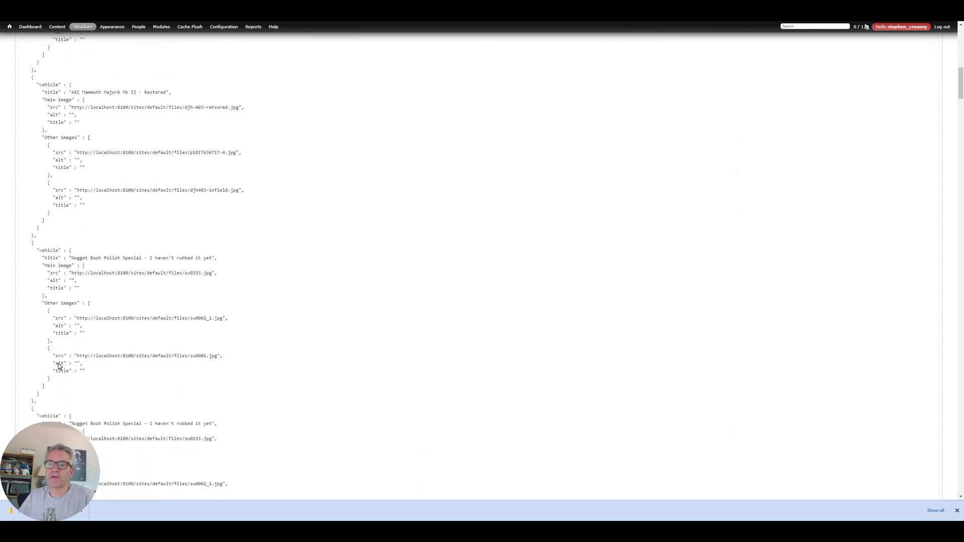
pyautogui.scroll(-5, 59, 366)
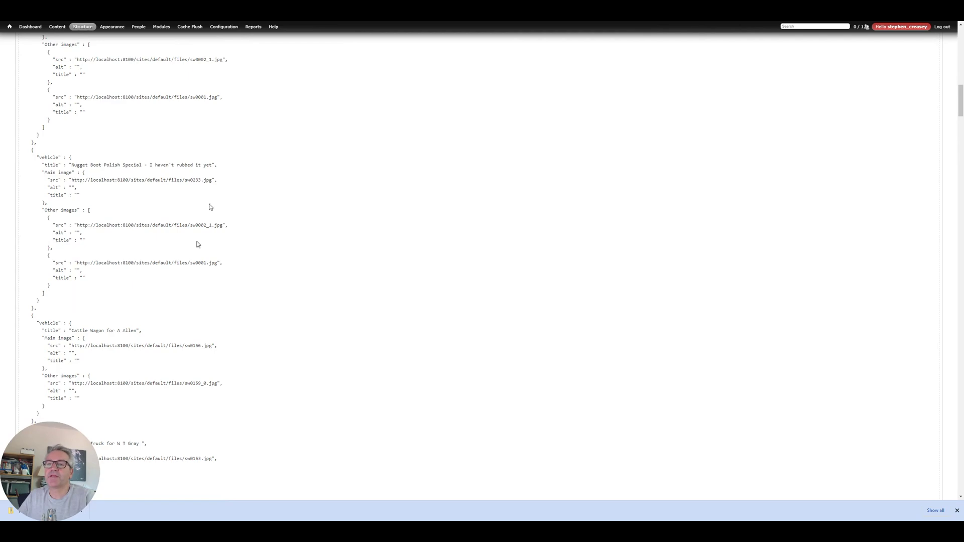
pyautogui.scroll(11, 220, 261)
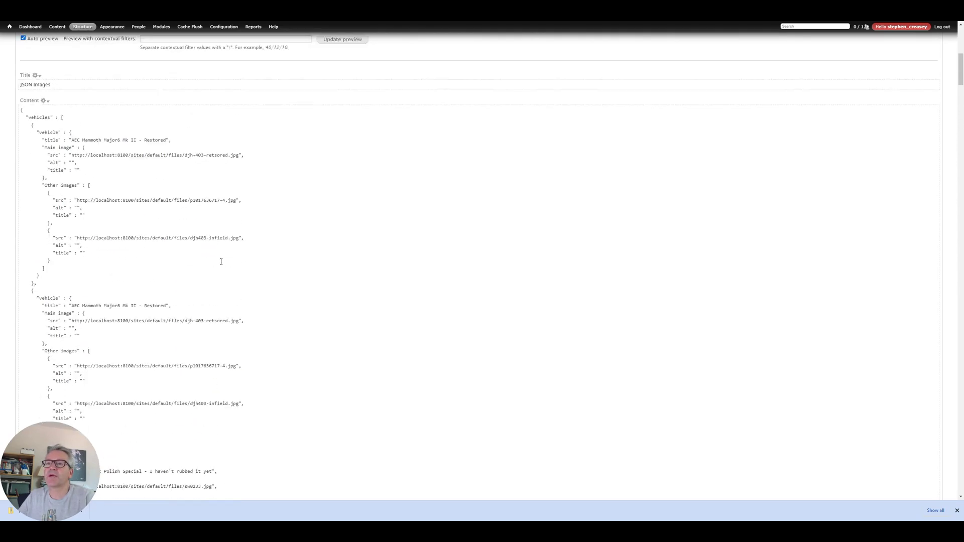
pyautogui.scroll(14, 221, 261)
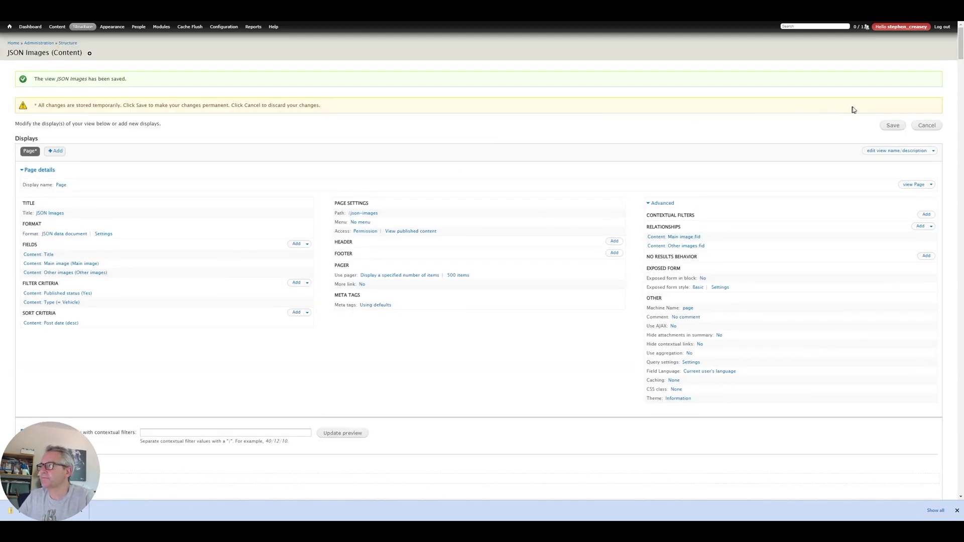
# Save the JSON Images view and open its /json-images page.
pyautogui.click(893, 126)
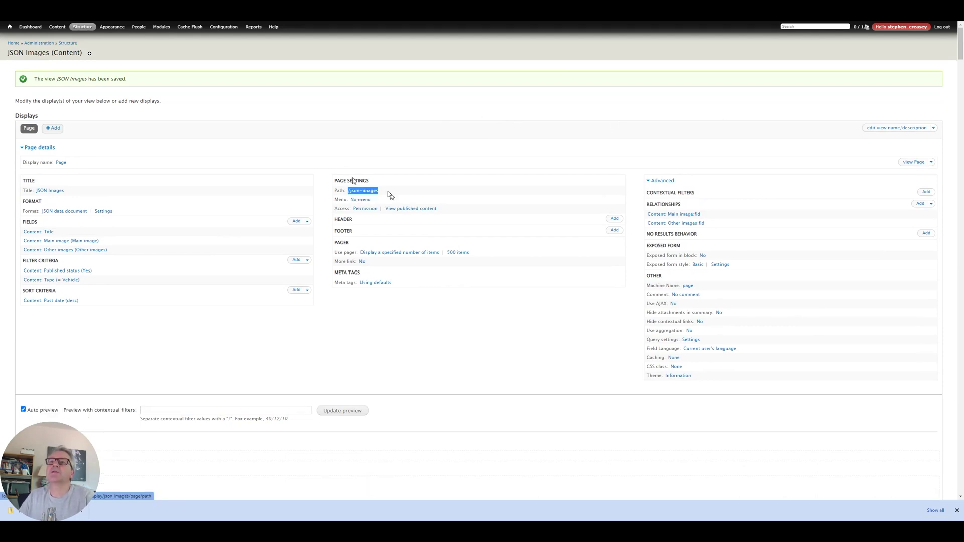
pyautogui.moveTo(98, 24)
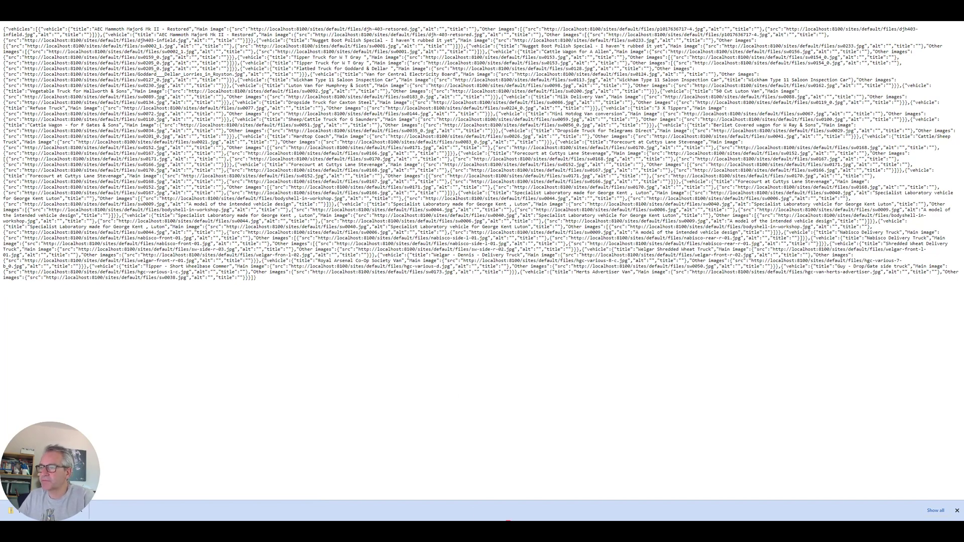
pyautogui.hotkey('alt', 'Left')
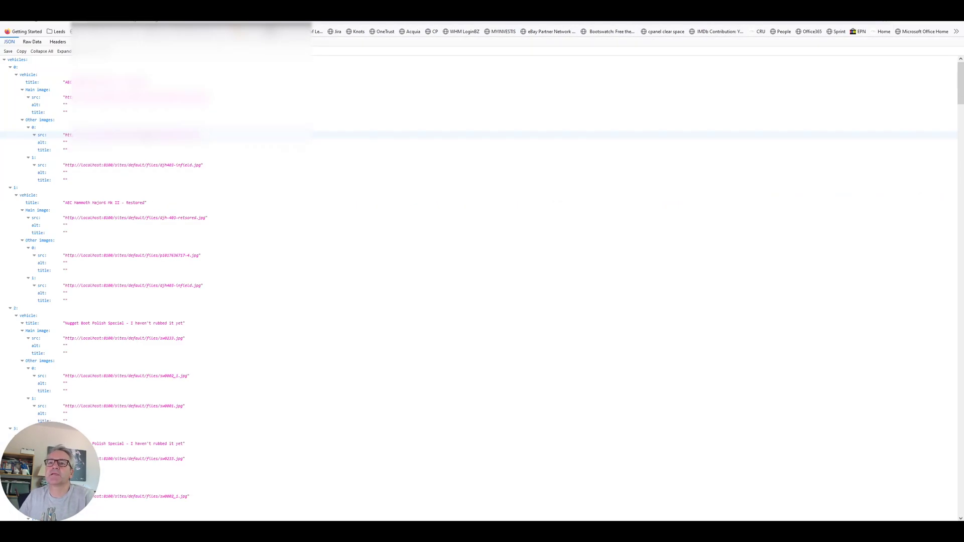
pyautogui.hotkey('alt', 'Tab')
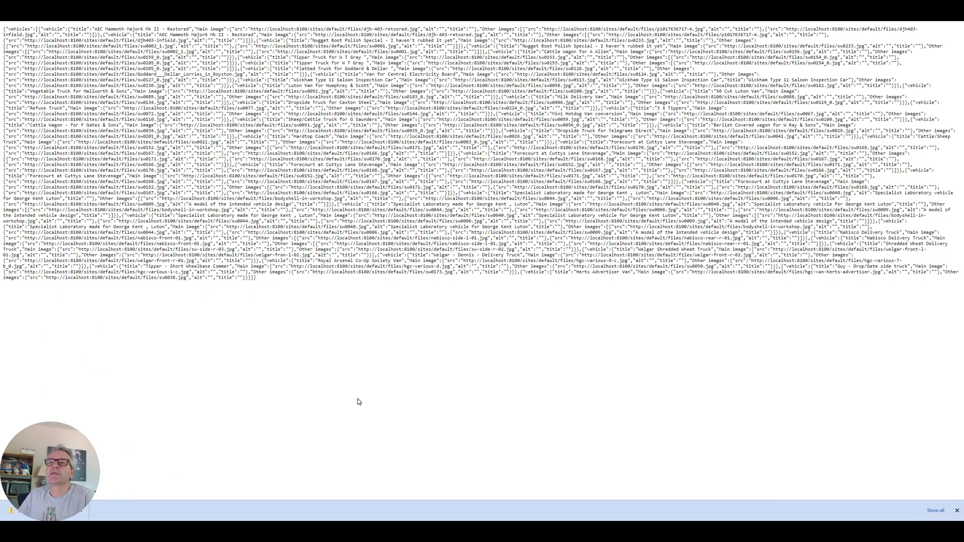